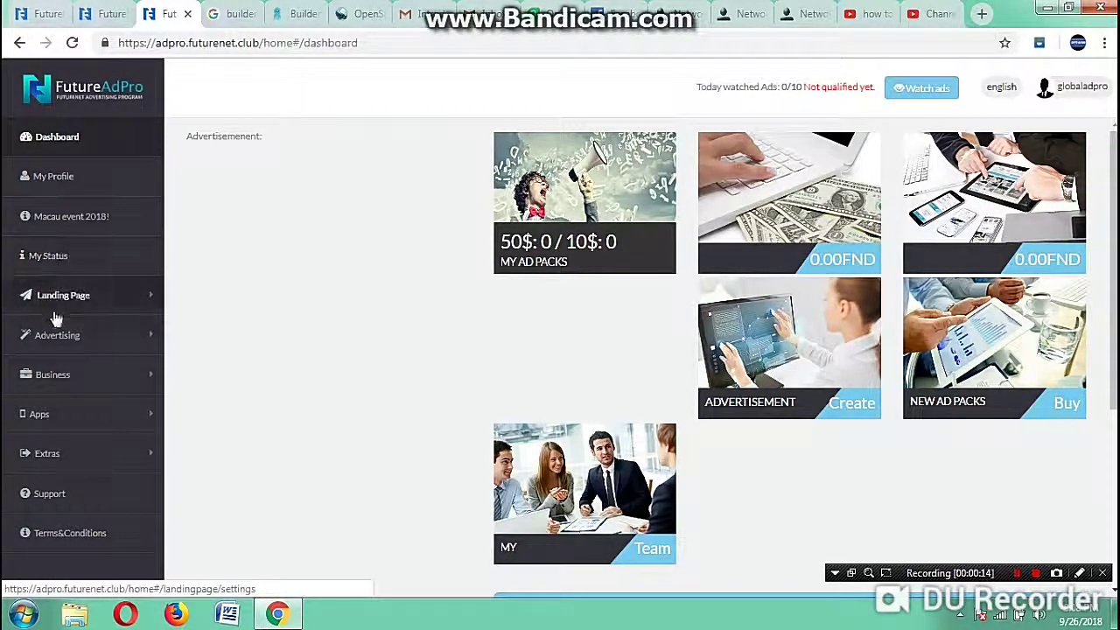
Open the purchase page for new 50$ ad packs and highlight its two buying section headings
click(58, 341)
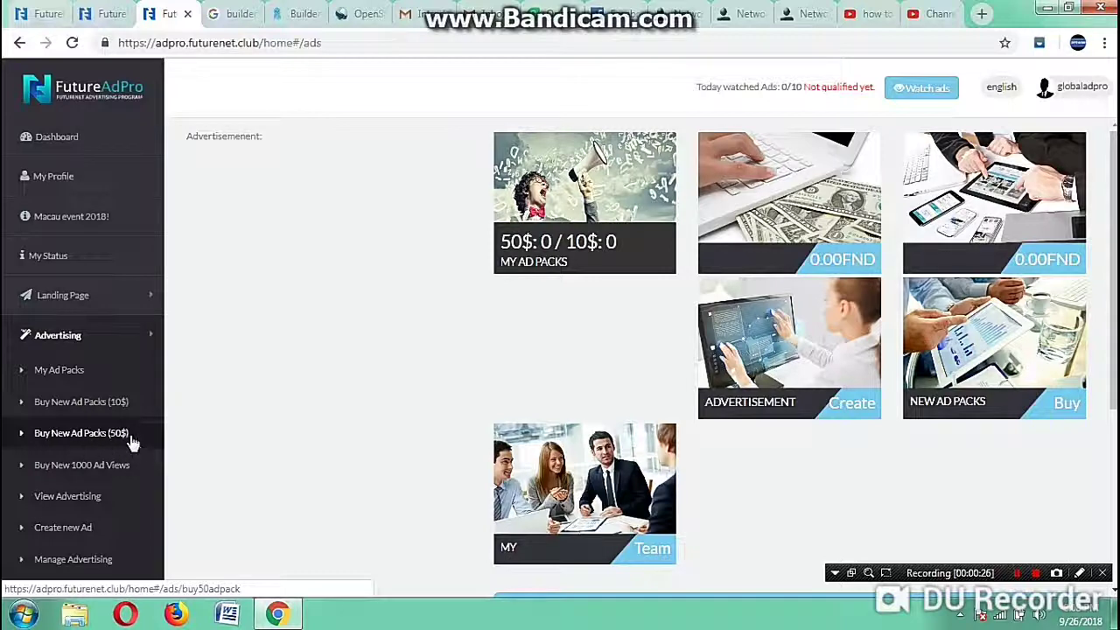
click(88, 445)
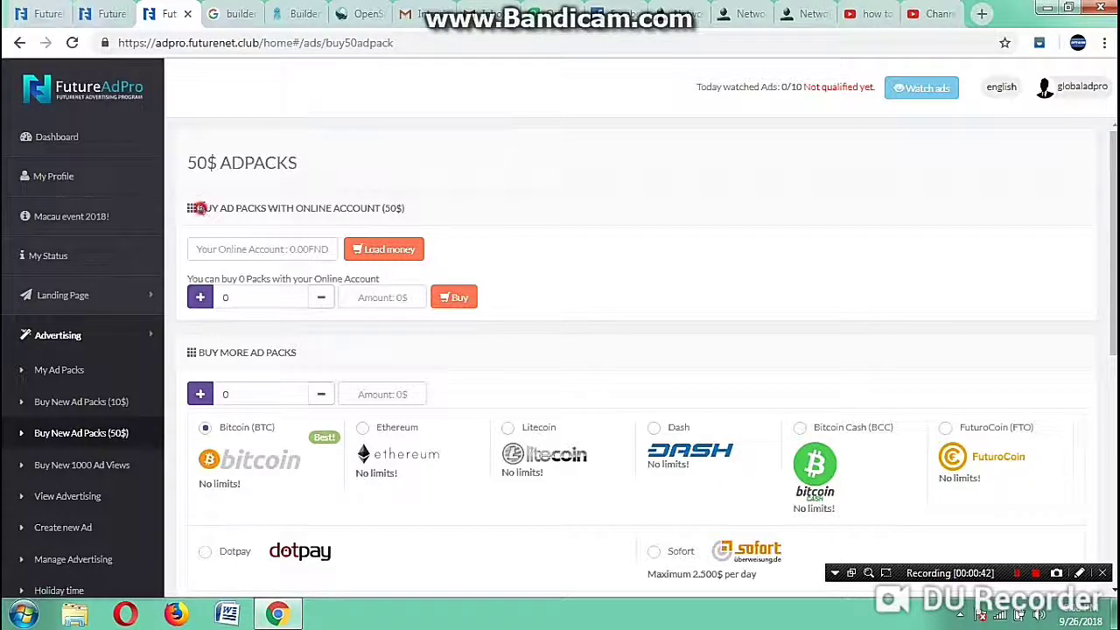
drag(199, 208, 398, 210)
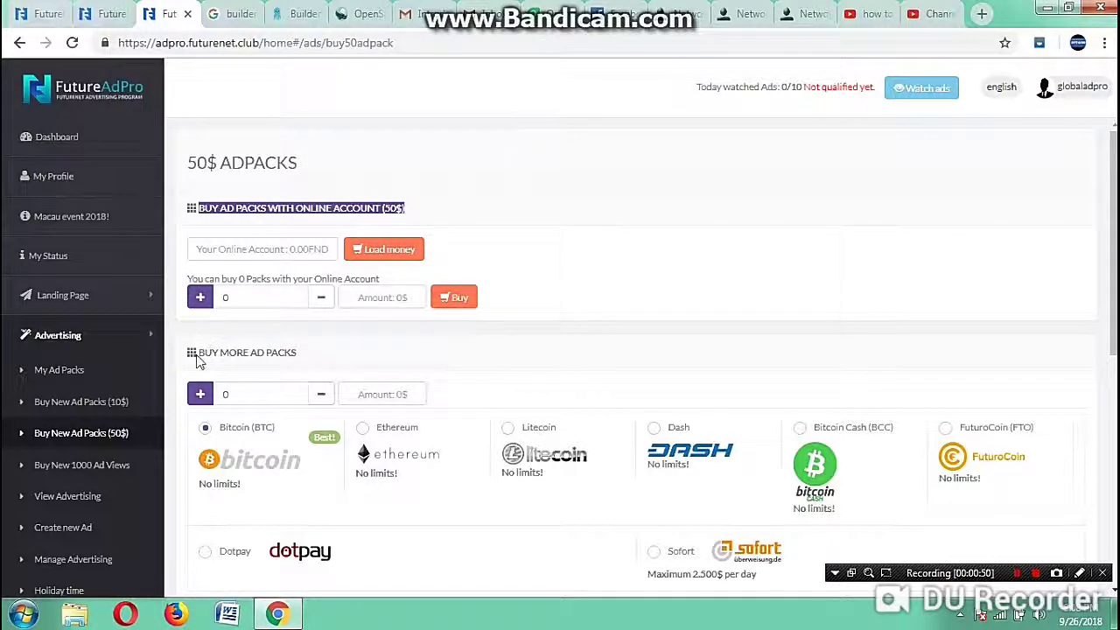
drag(194, 352, 311, 356)
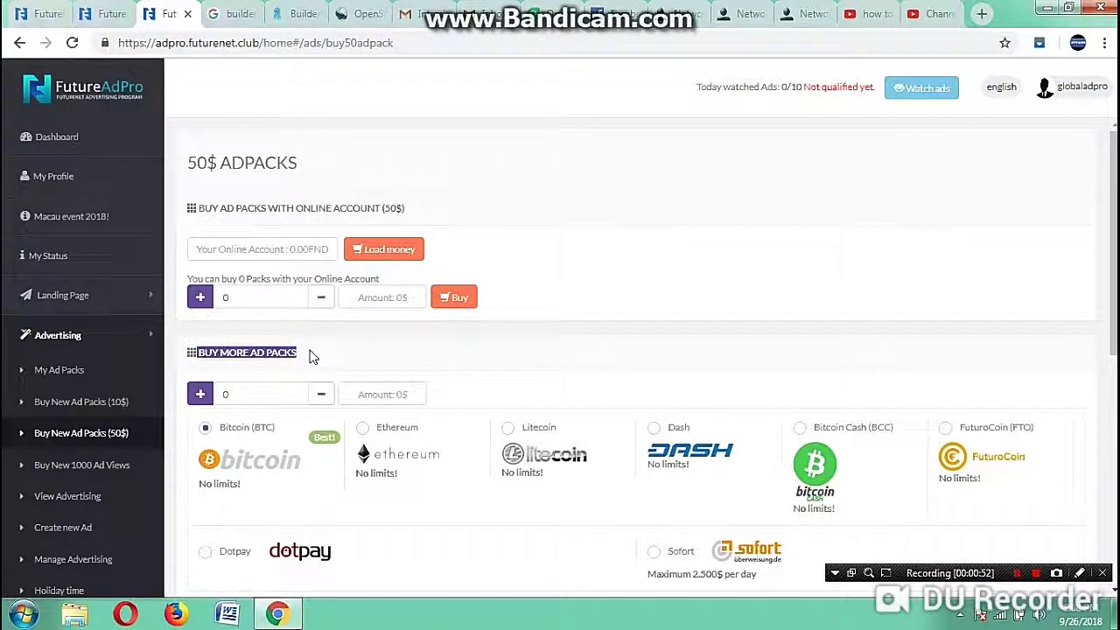
Set the quantity under Buy More Ad Packs to 2
click(249, 396)
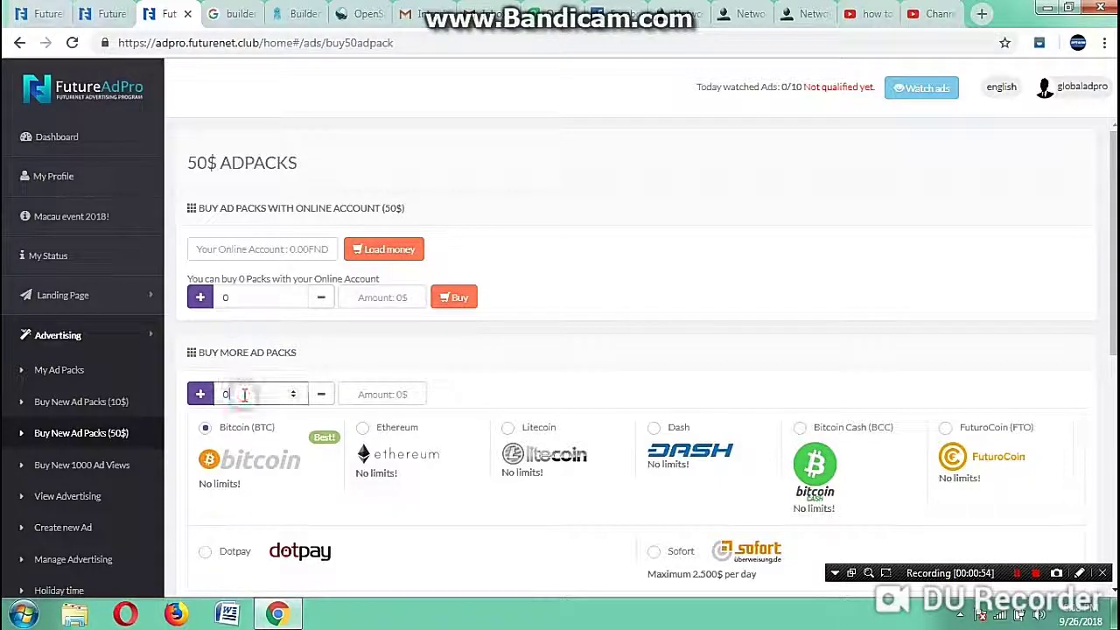
key(BackSpace)
text(1)
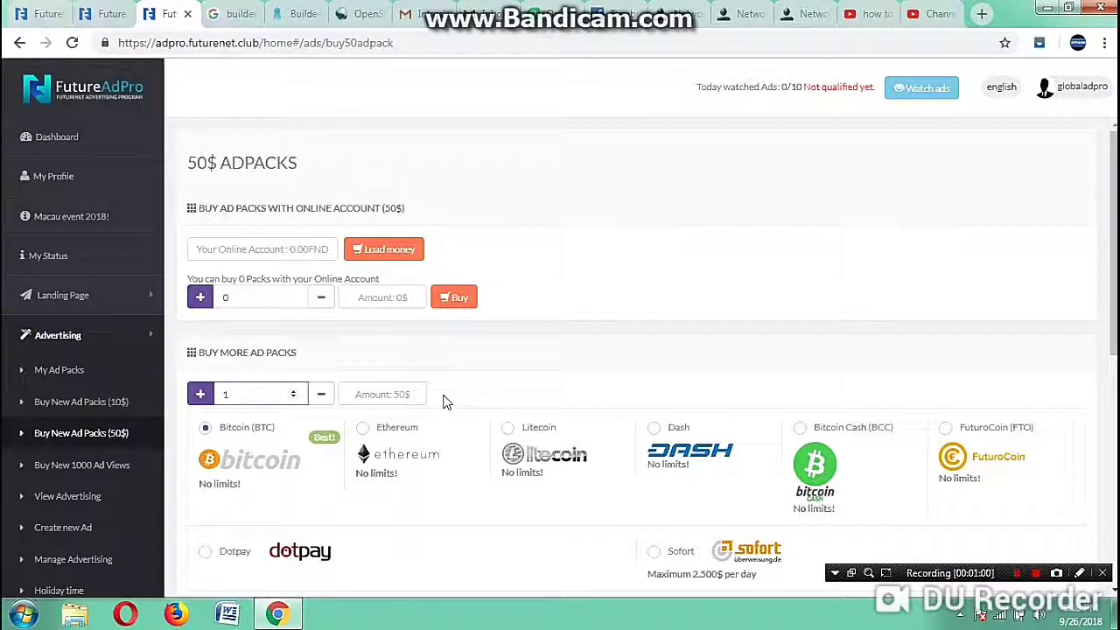
key(BackSpace)
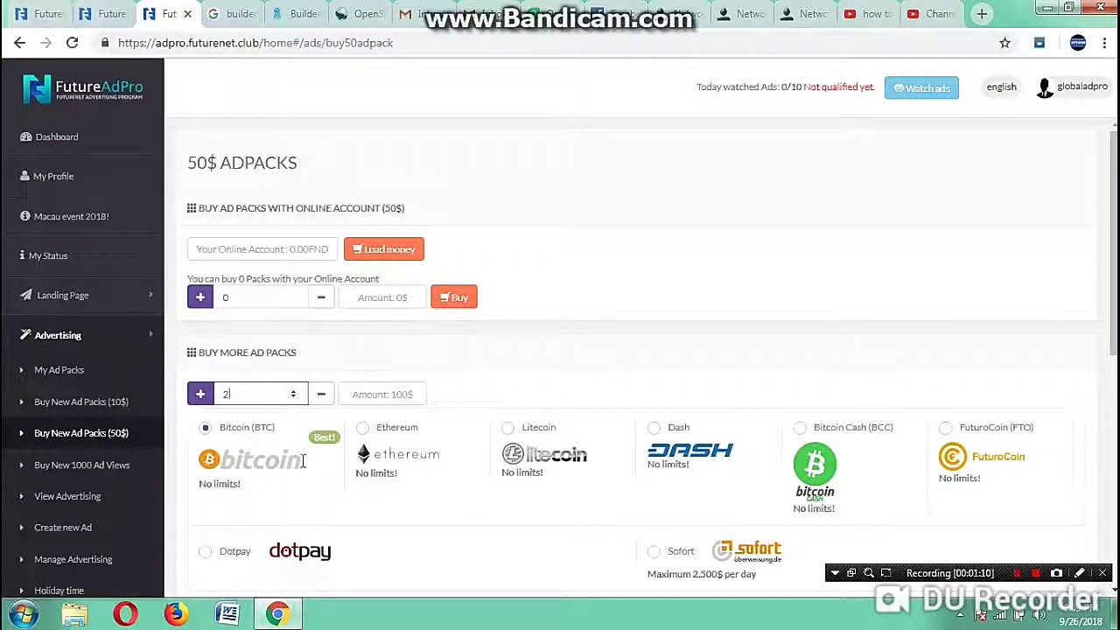
Choose Futurenet.Club and FutureAdPro Codes as the payment method, enter the payment code and buy the packs
scroll(350, 463, down, 6)
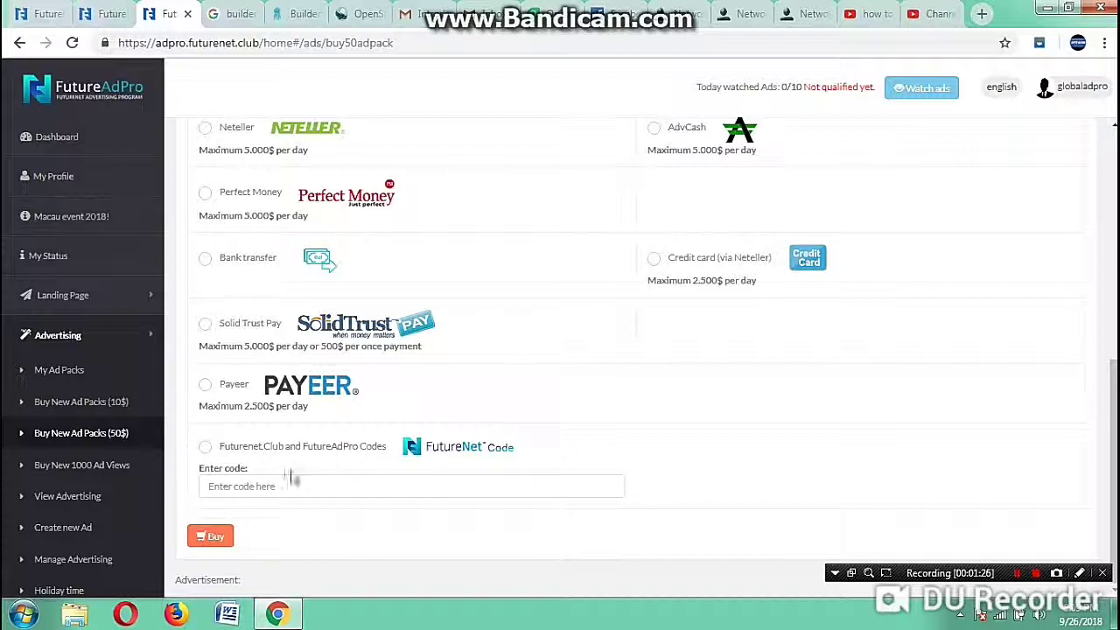
click(205, 447)
click(299, 488)
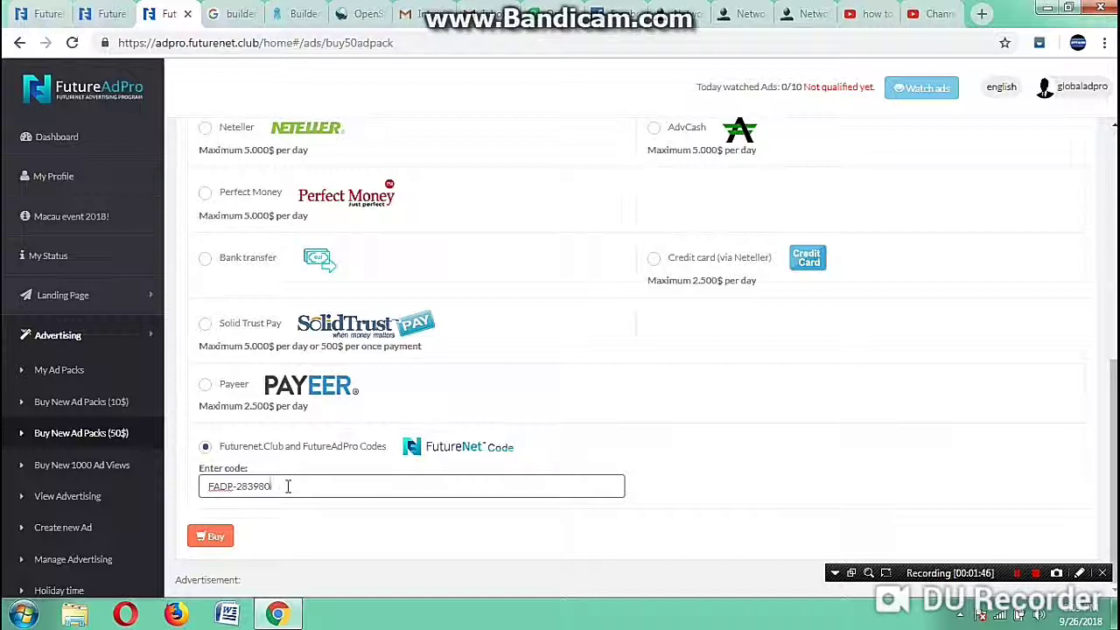
click(216, 538)
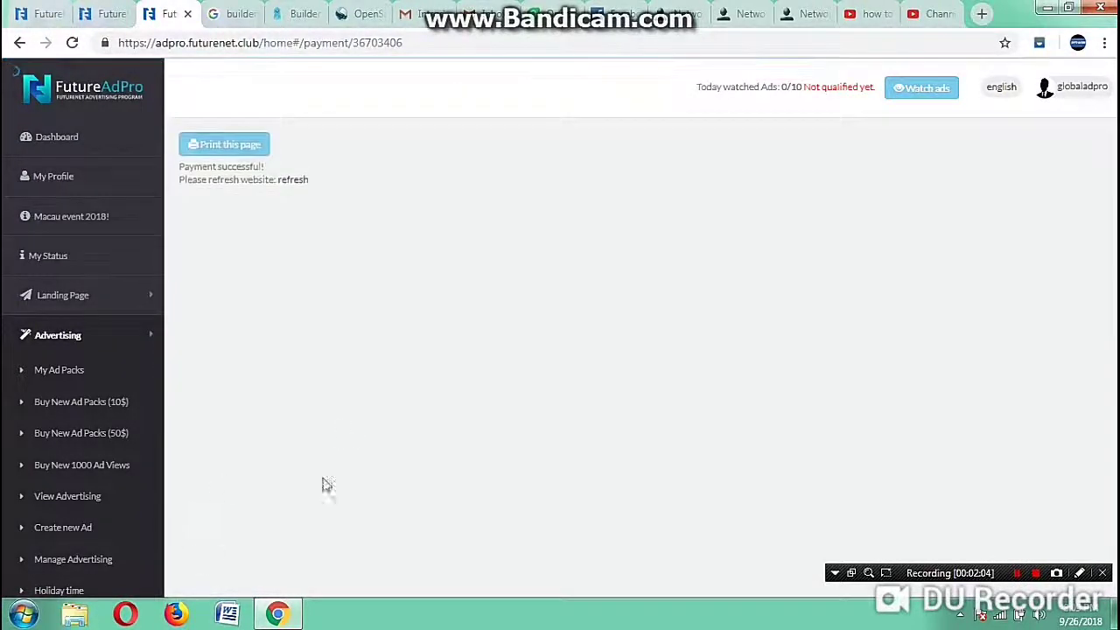
Open the payment page's print link in a new tab and go back to the dashboard in the current one
right_click(220, 149)
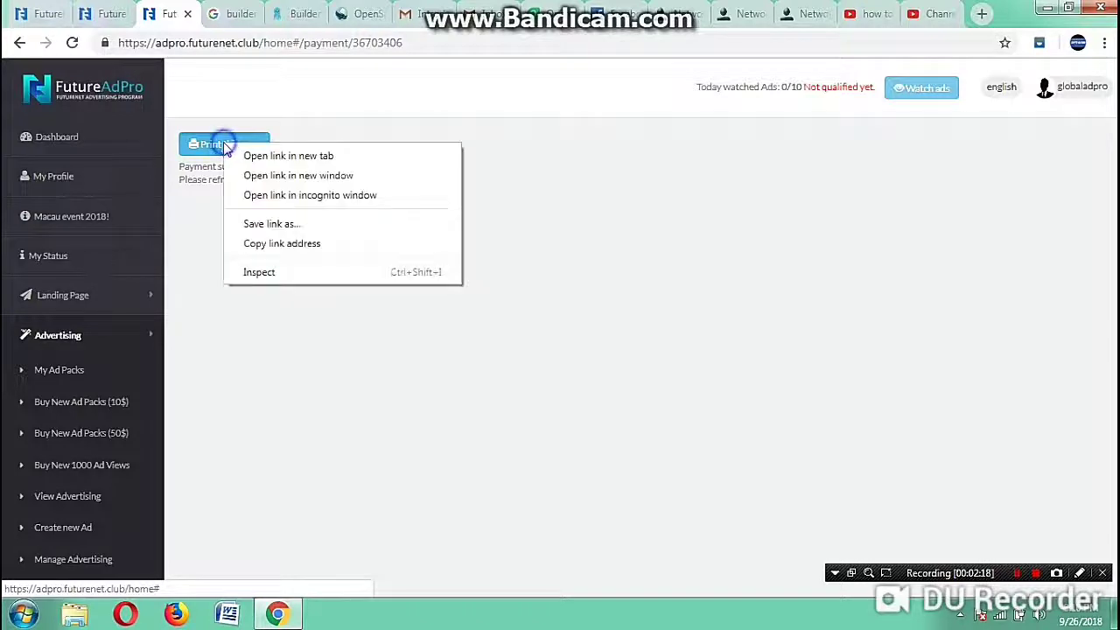
click(238, 155)
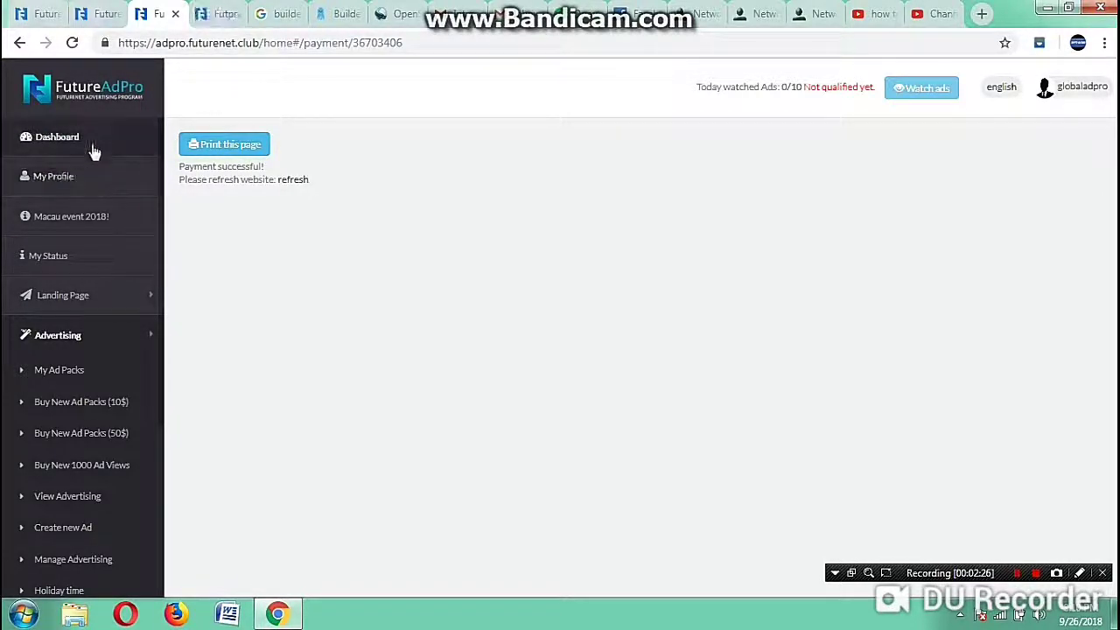
click(52, 143)
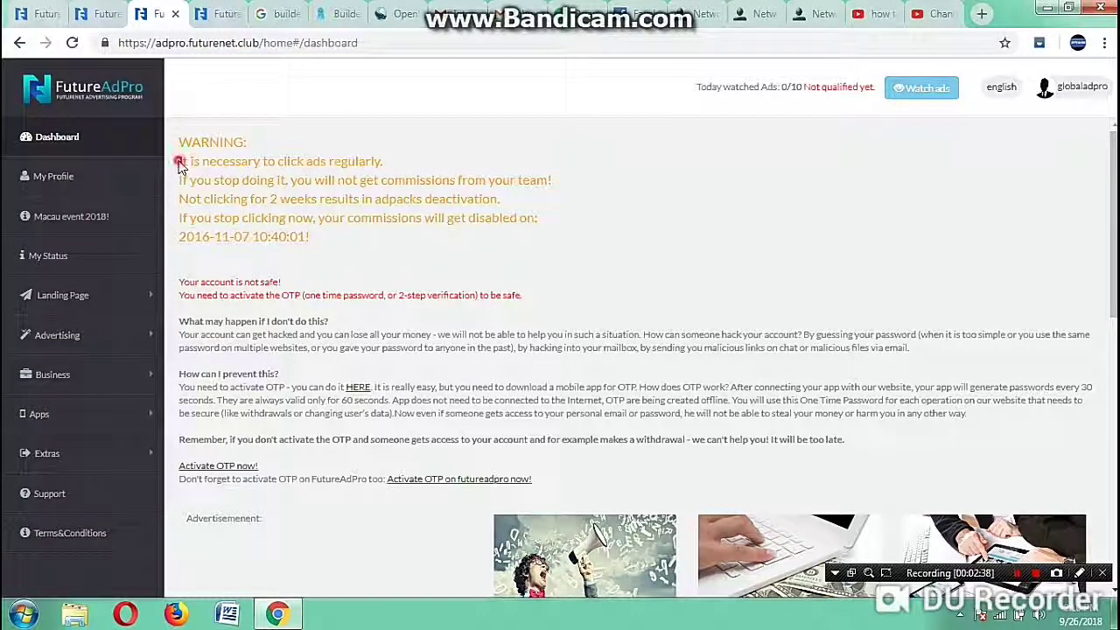
Read the dashboard's warning about regular ad clicking and look over the OTP notice and the account tiles
drag(179, 161, 385, 161)
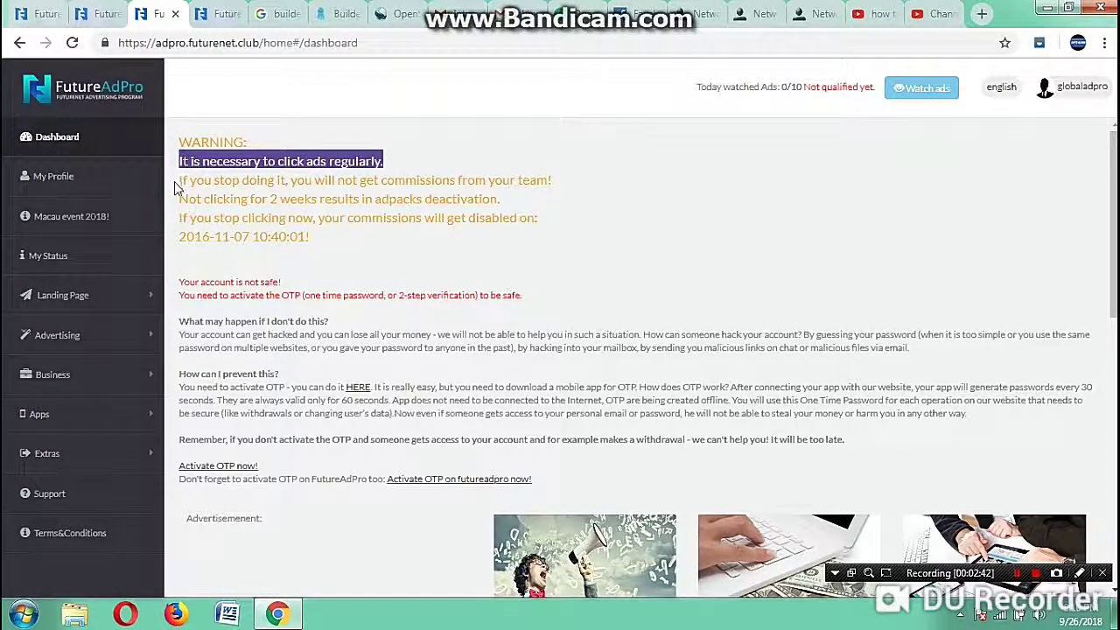
drag(179, 181, 562, 190)
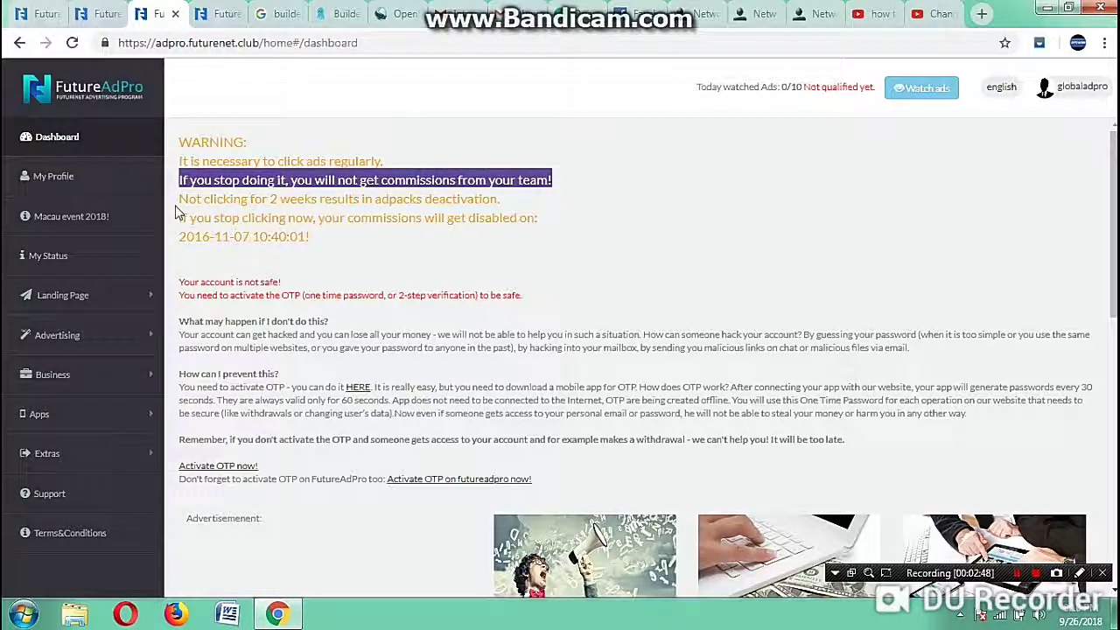
drag(179, 200, 512, 206)
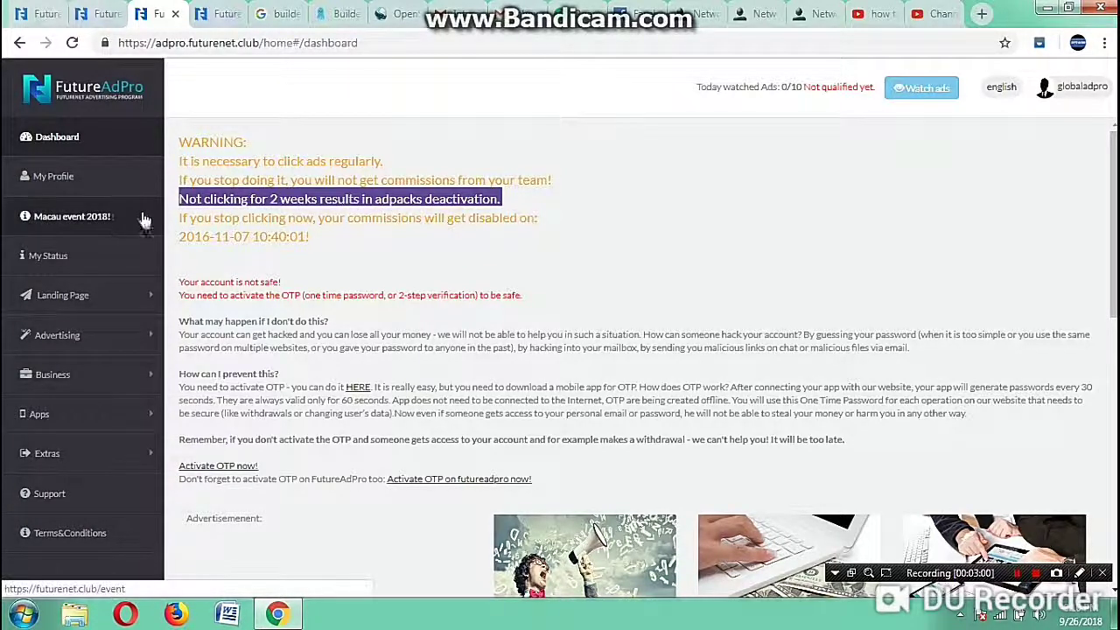
drag(178, 218, 552, 233)
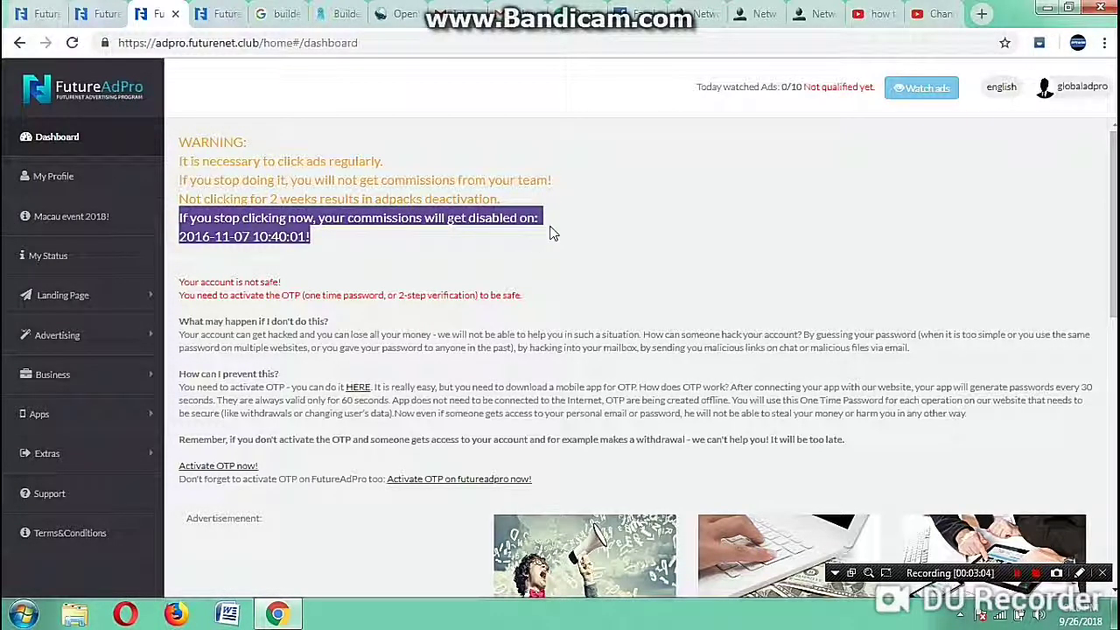
scroll(465, 326, down, 3)
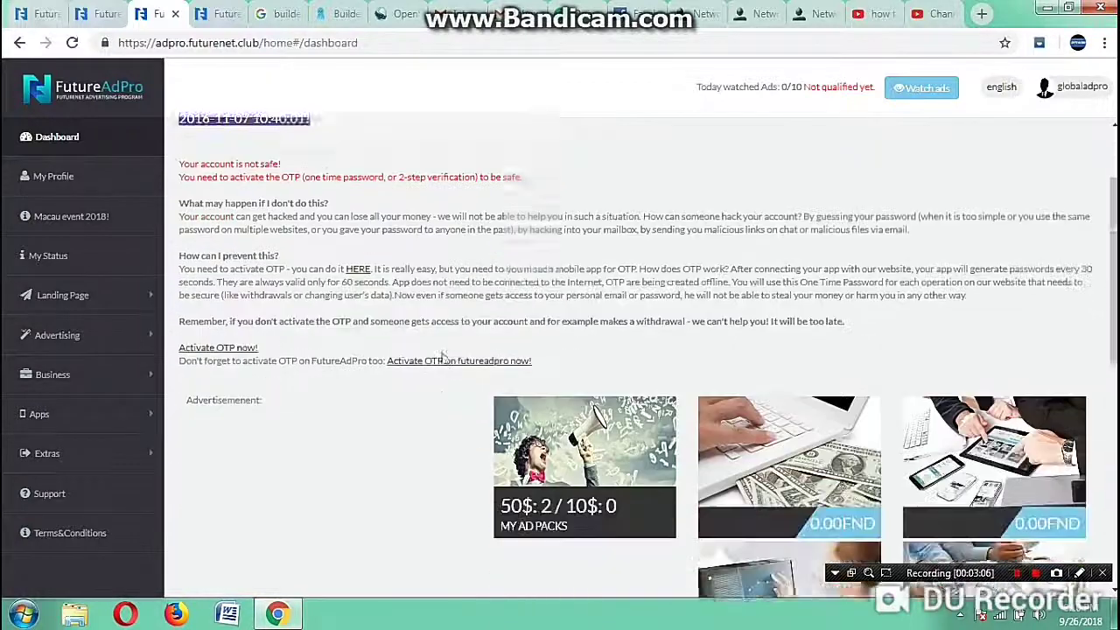
scroll(398, 366, down, 1)
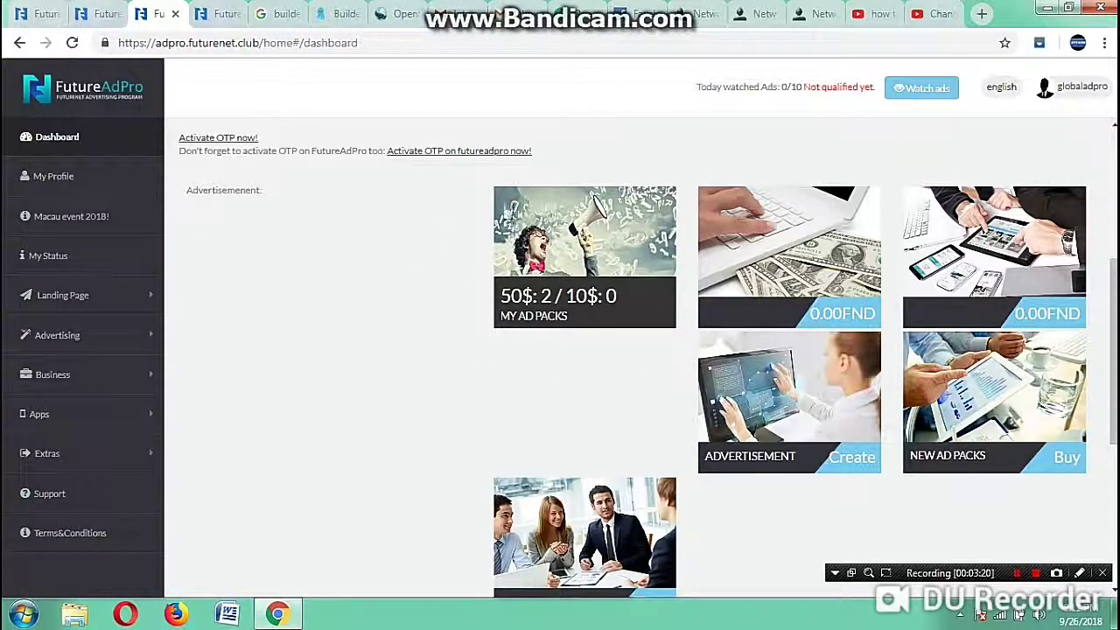
scroll(331, 329, down, 4)
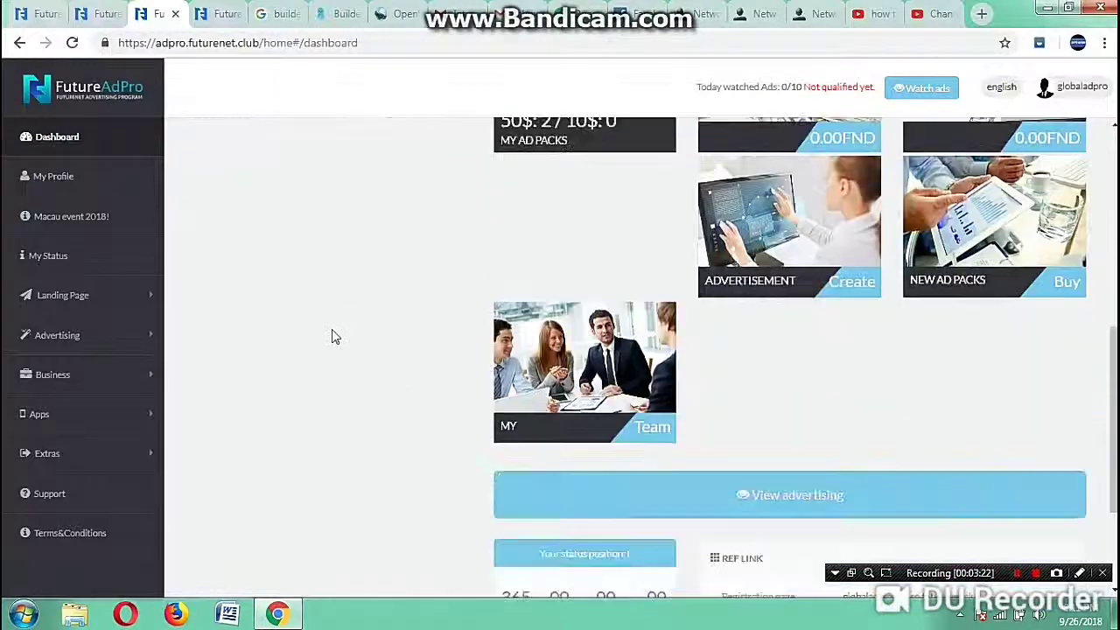
scroll(319, 369, up, 7)
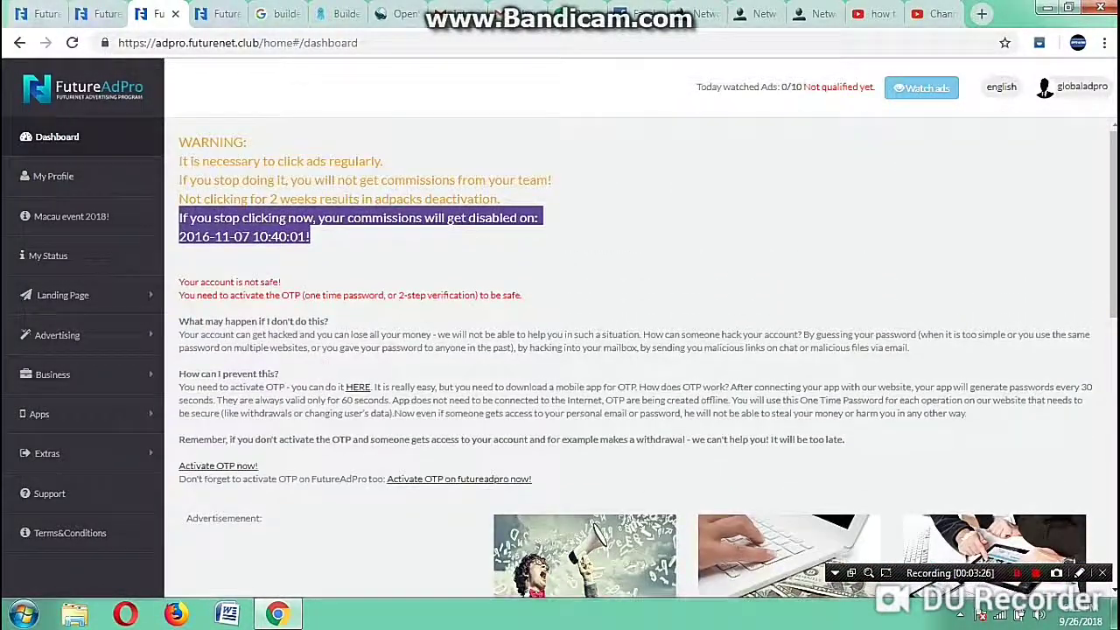
Open the list of ads to watch and look through all the available ads
click(908, 86)
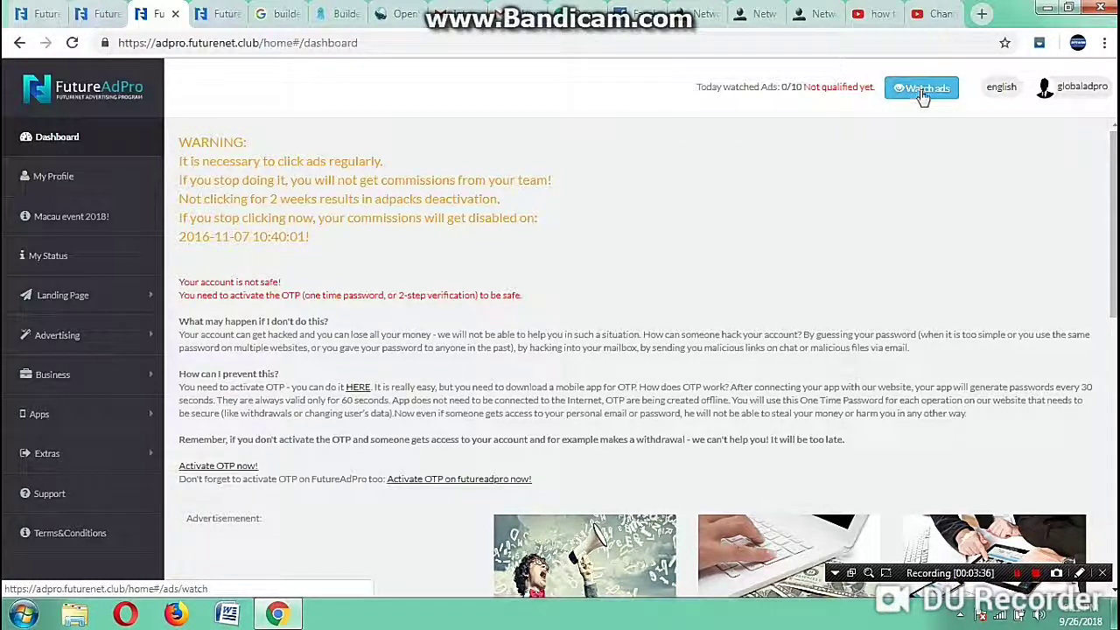
click(921, 94)
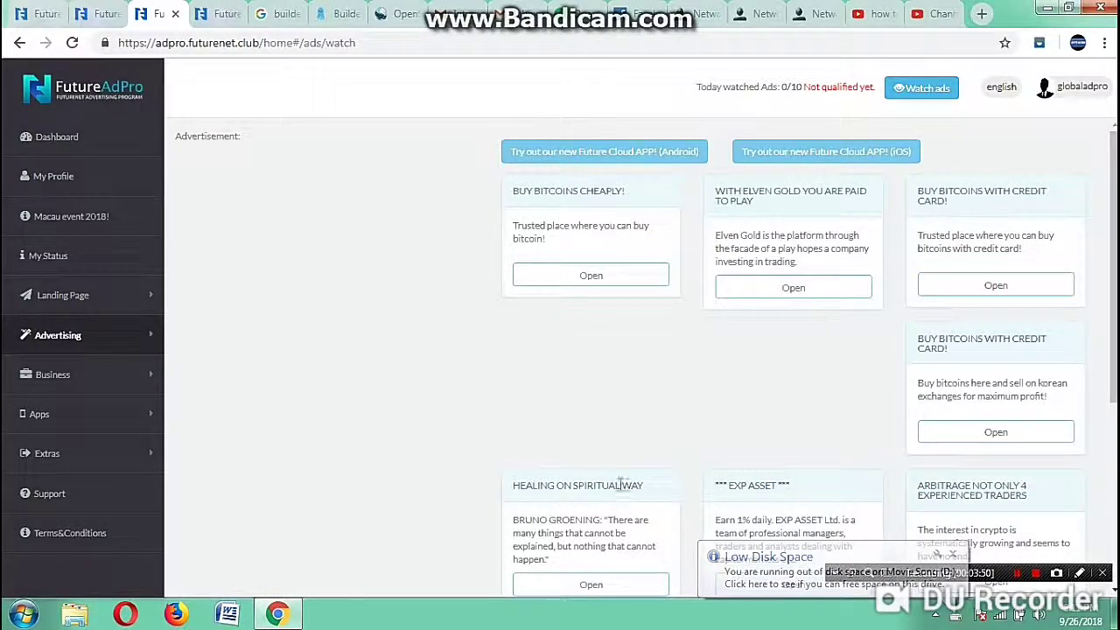
scroll(612, 477, down, 4)
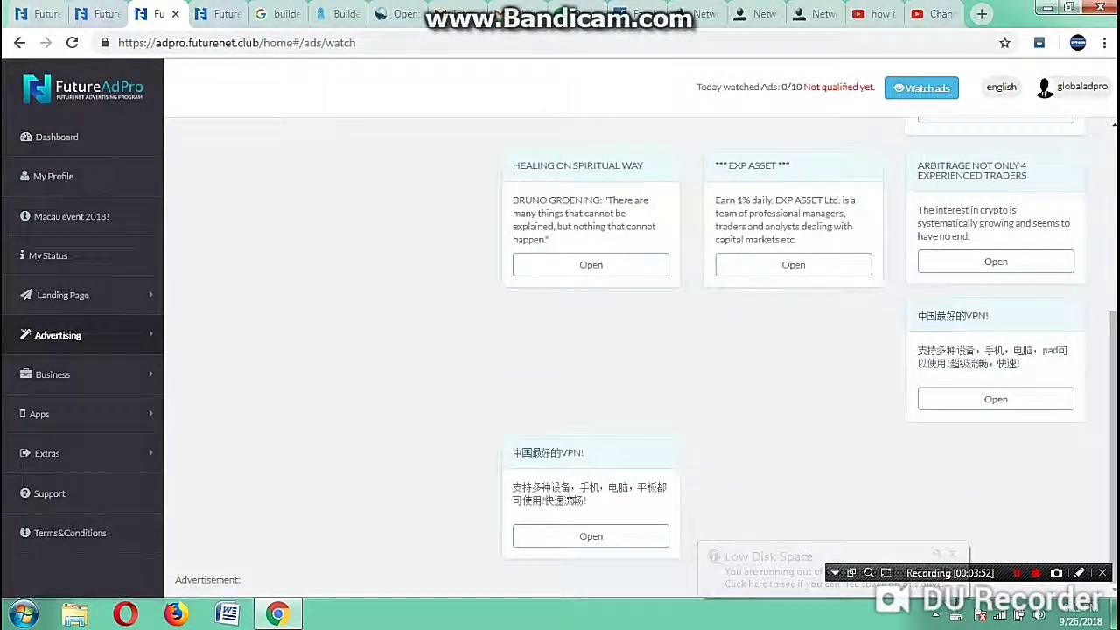
scroll(430, 430, up, 4)
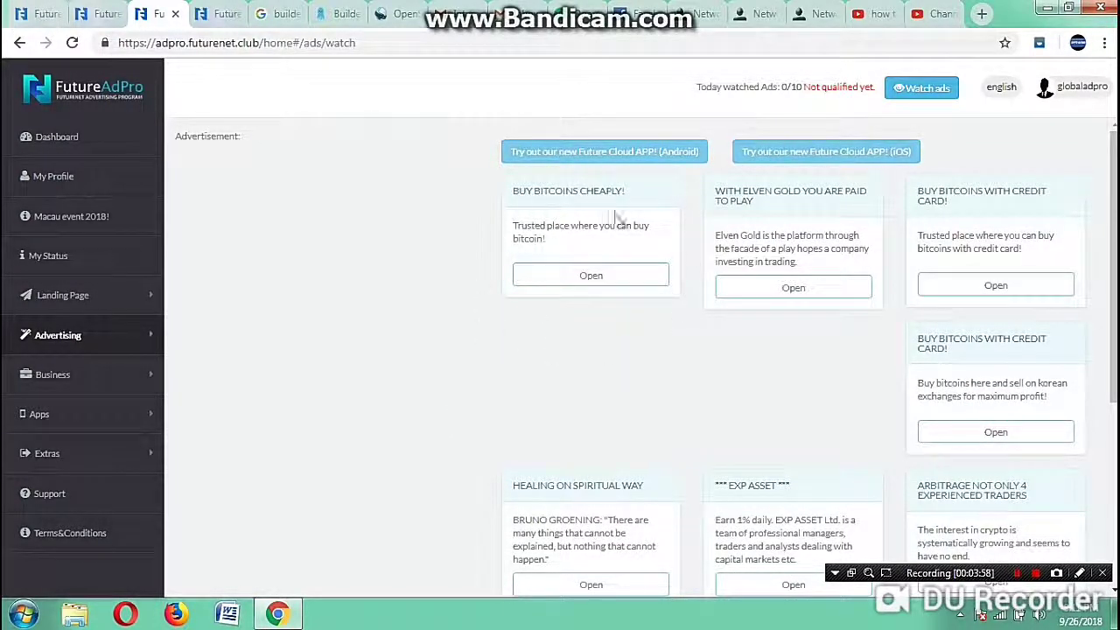
scroll(405, 380, down, 4)
scroll(395, 415, up, 4)
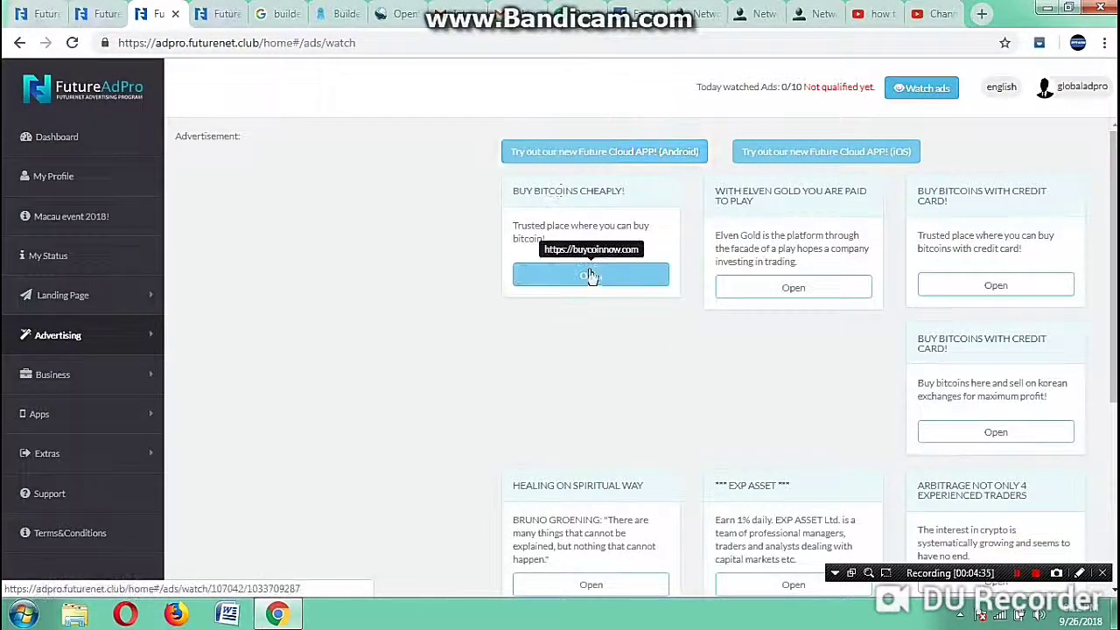
scroll(1008, 473, down, 3)
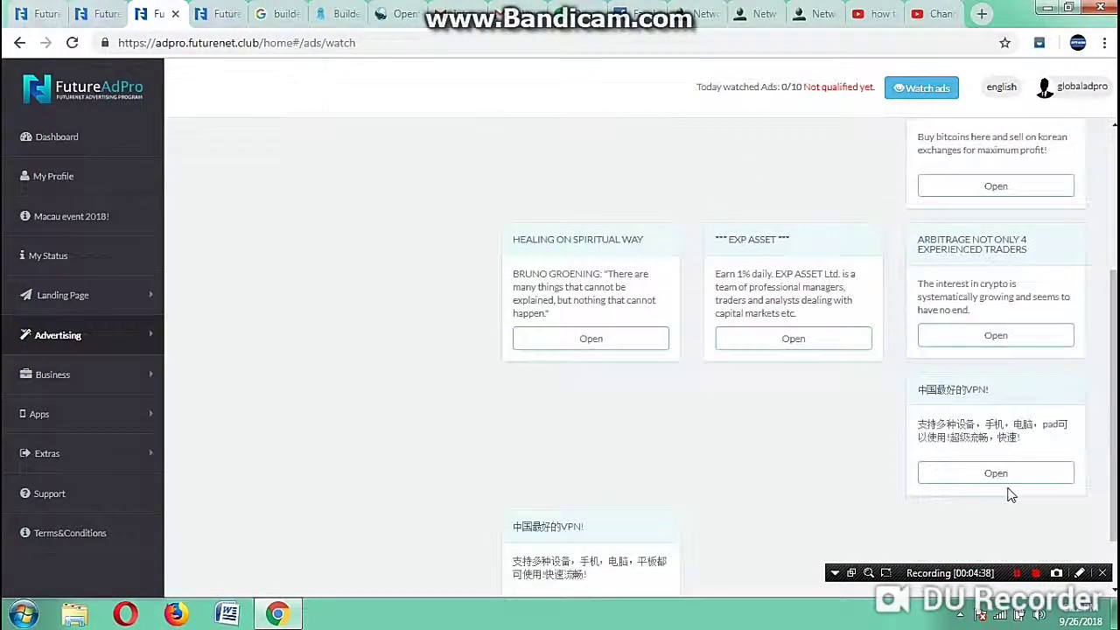
scroll(1010, 492, up, 3)
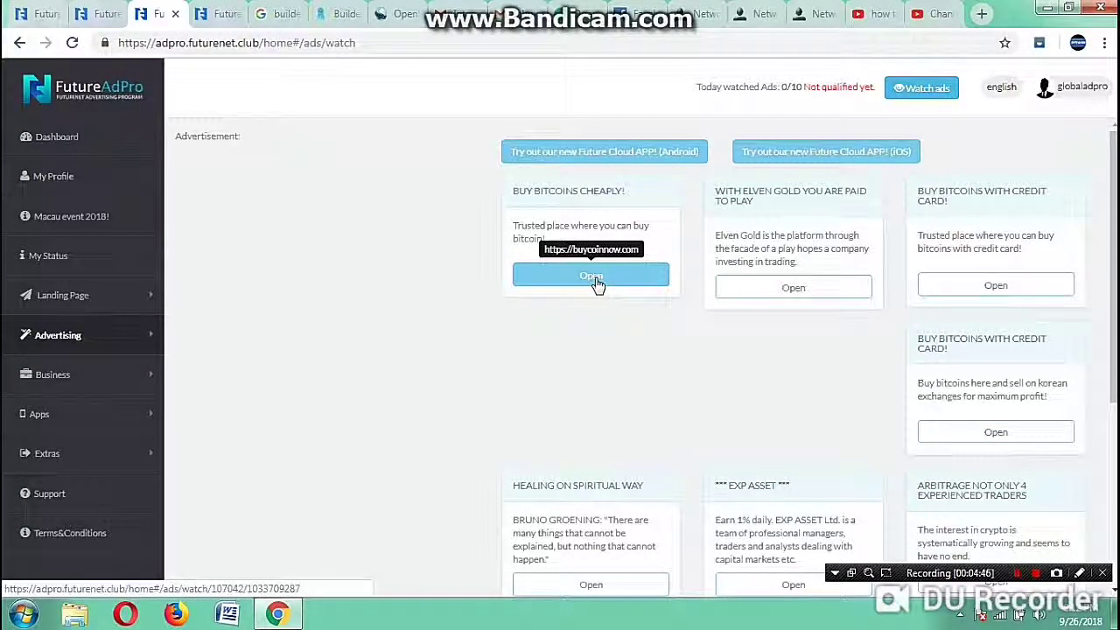
scroll(595, 298, down, 4)
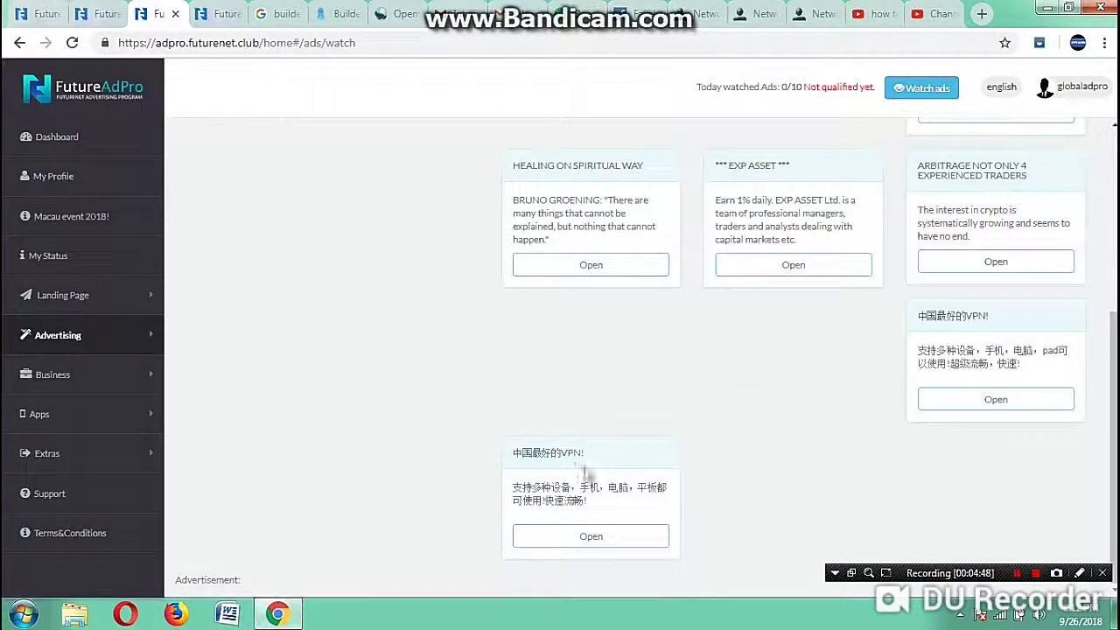
scroll(517, 347, up, 4)
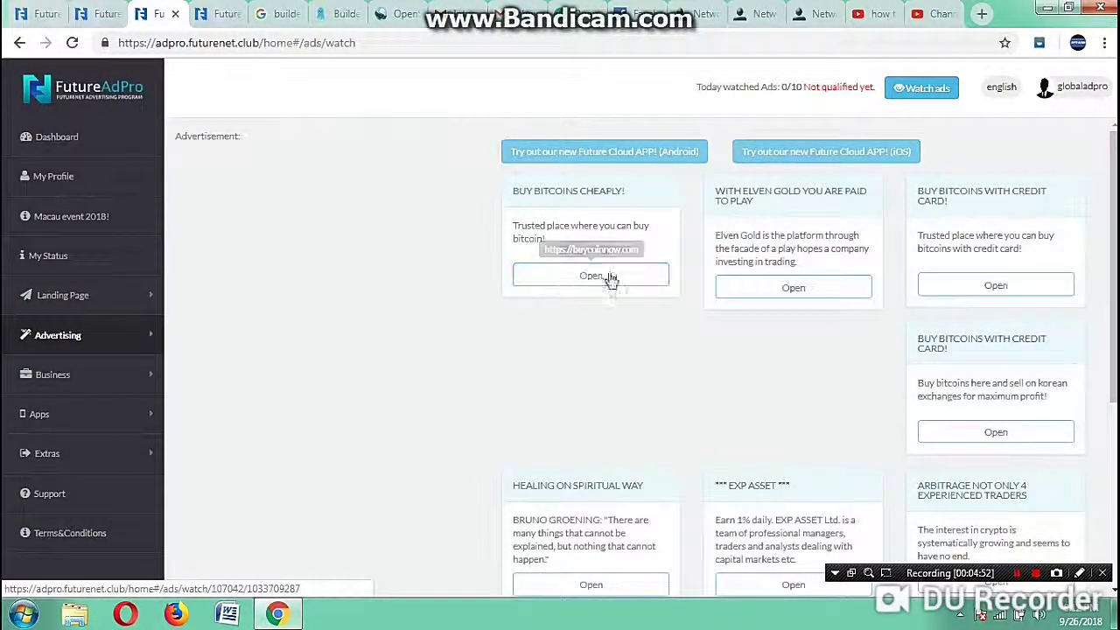
Open the "Buy Bitcoins Cheaply!" ad and look through its page while the viewing timer runs
click(577, 274)
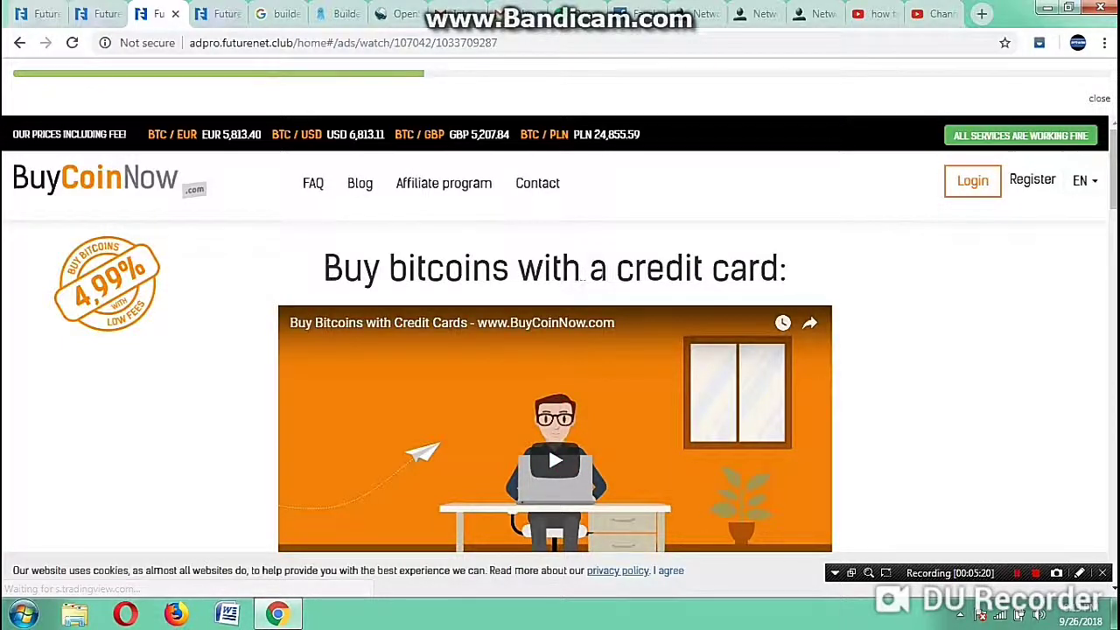
scroll(965, 288, down, 4)
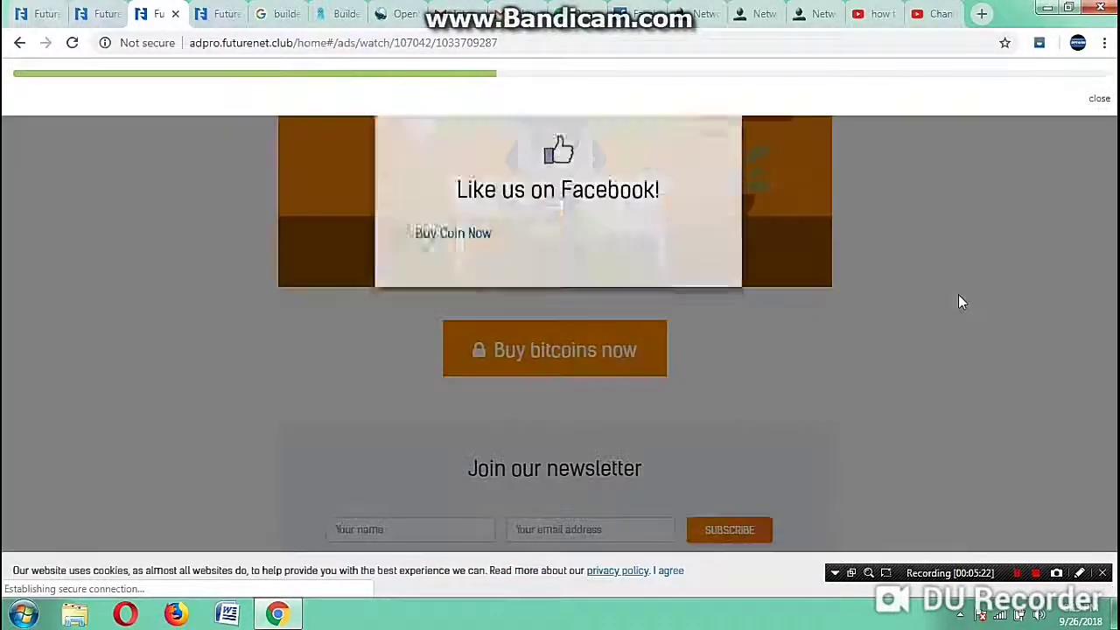